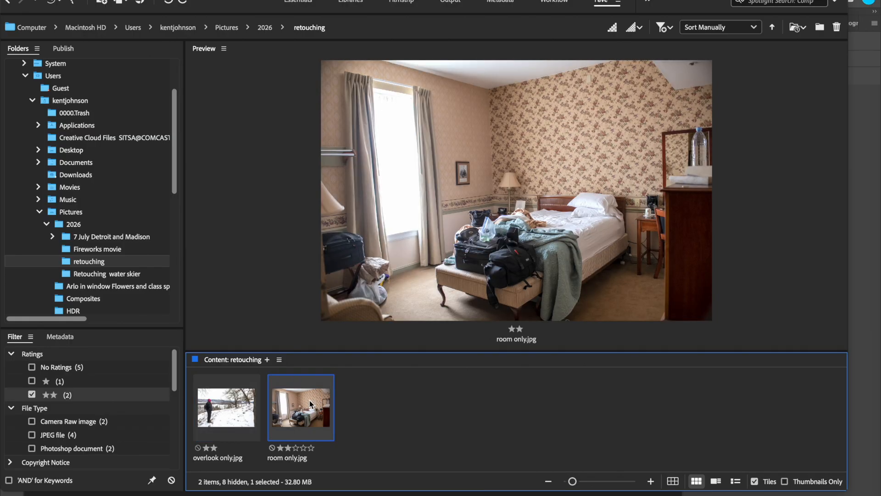
# Preview the overlook only.jpg and room only.jpg images, and open both together in Photoshop
pyautogui.click(222, 412)
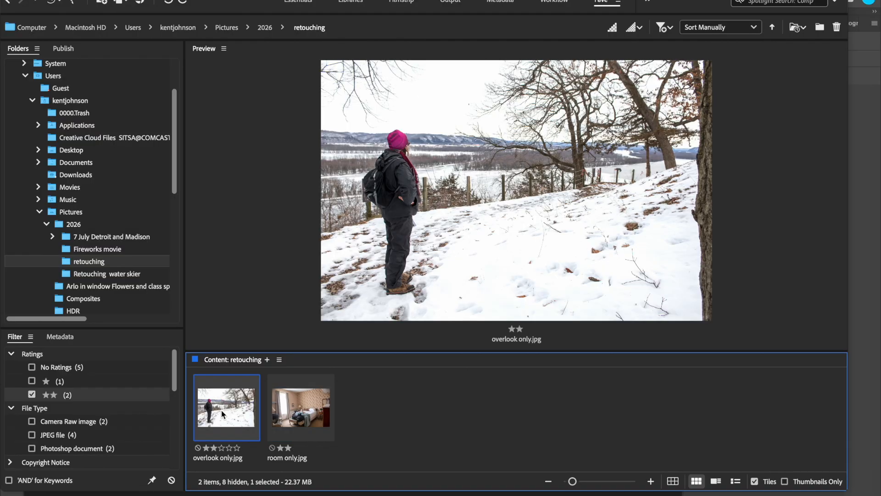
pyautogui.click(301, 407)
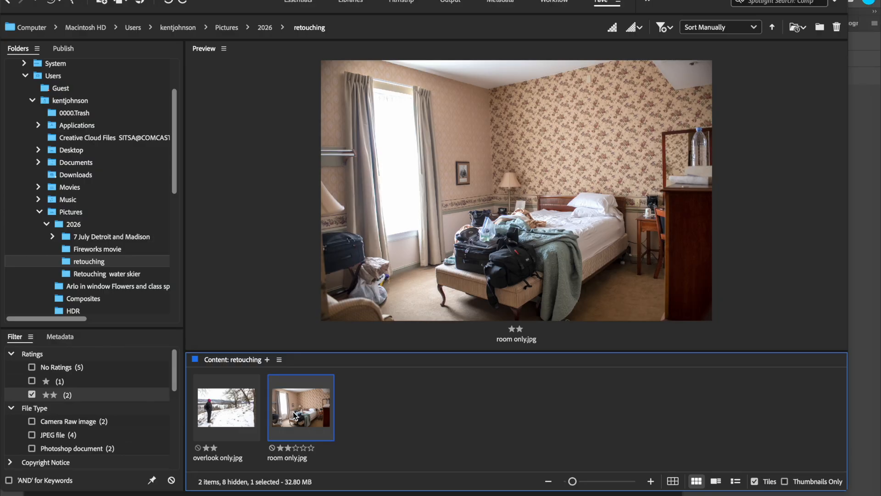
pyautogui.keyDown('super'); pyautogui.click(230, 412); pyautogui.keyUp('super')
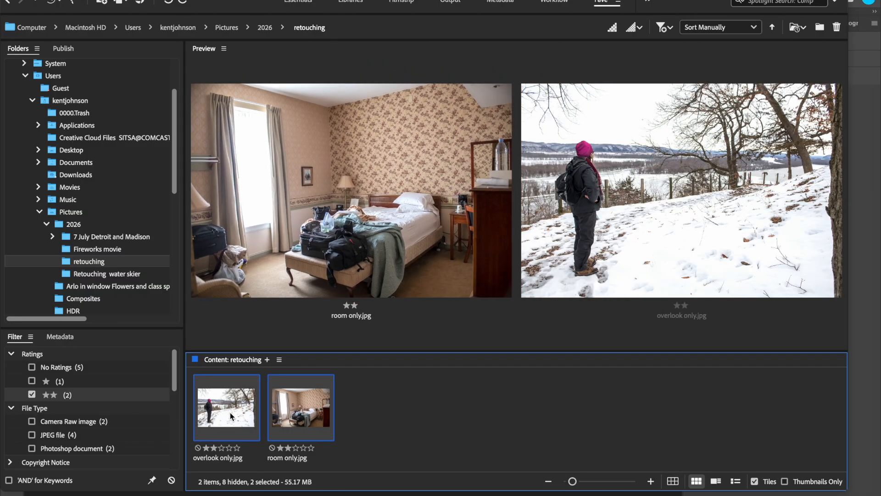
pyautogui.rightClick(299, 411)
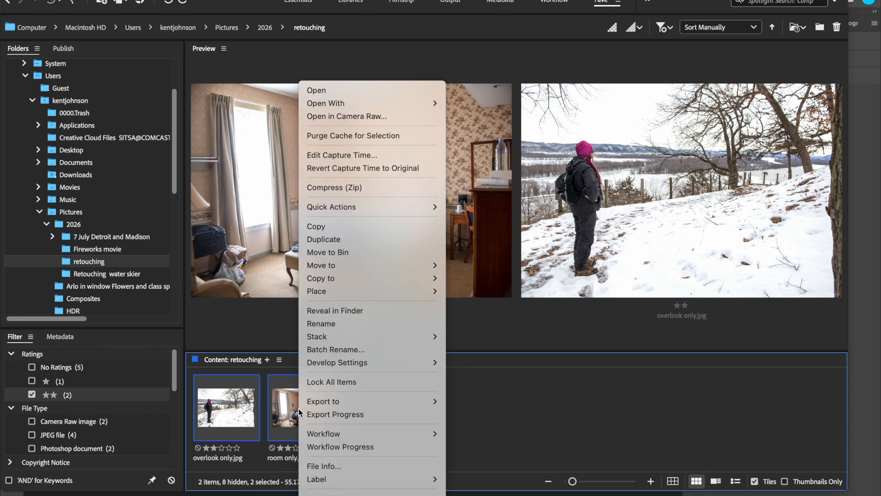
pyautogui.click(345, 90)
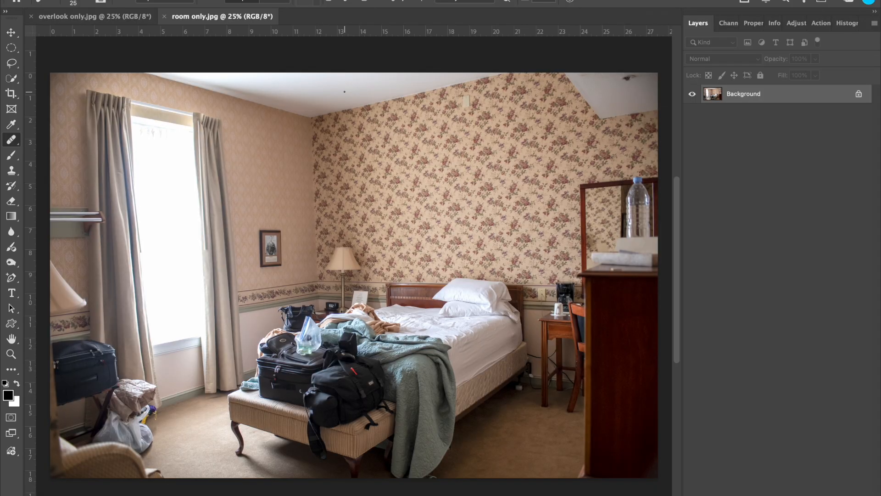
# Compare the snowy overlook photo with the hotel room photo by switching between the two open documents
pyautogui.click(119, 19)
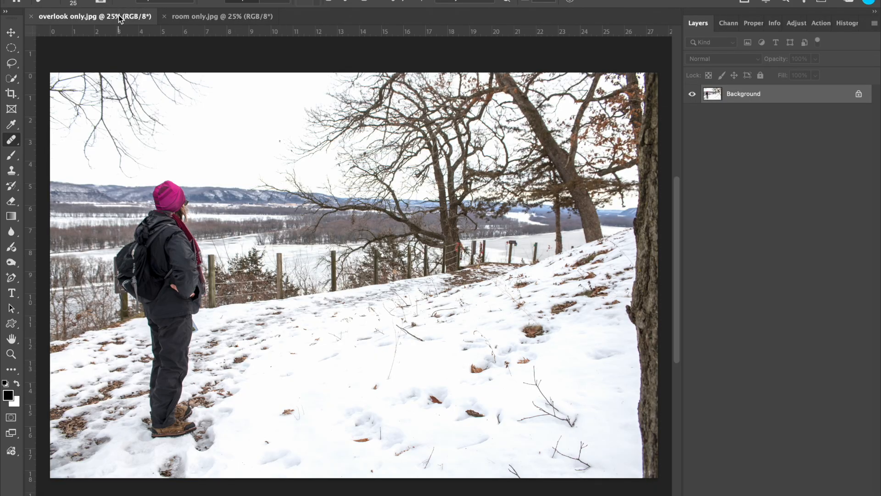
pyautogui.click(197, 16)
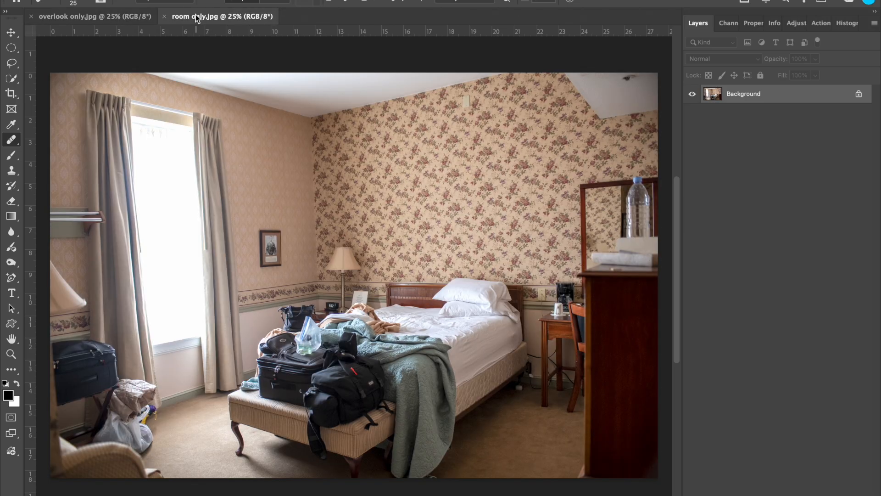
pyautogui.click(115, 17)
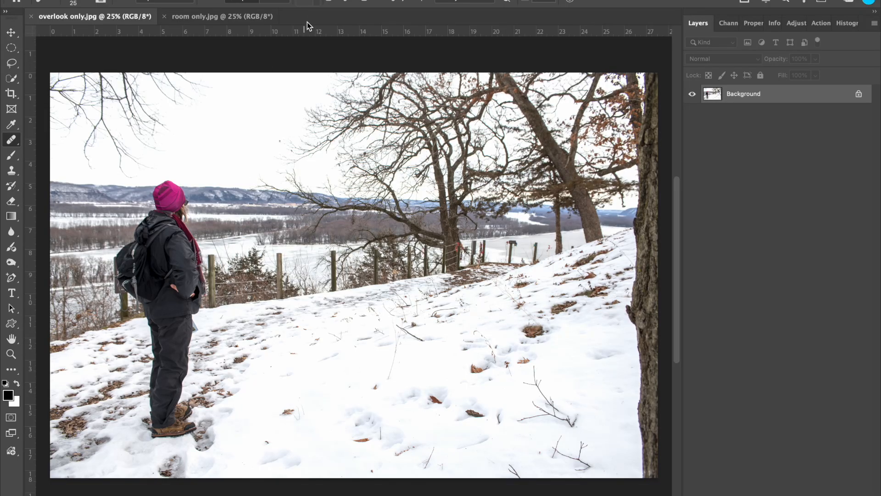
pyautogui.click(210, 18)
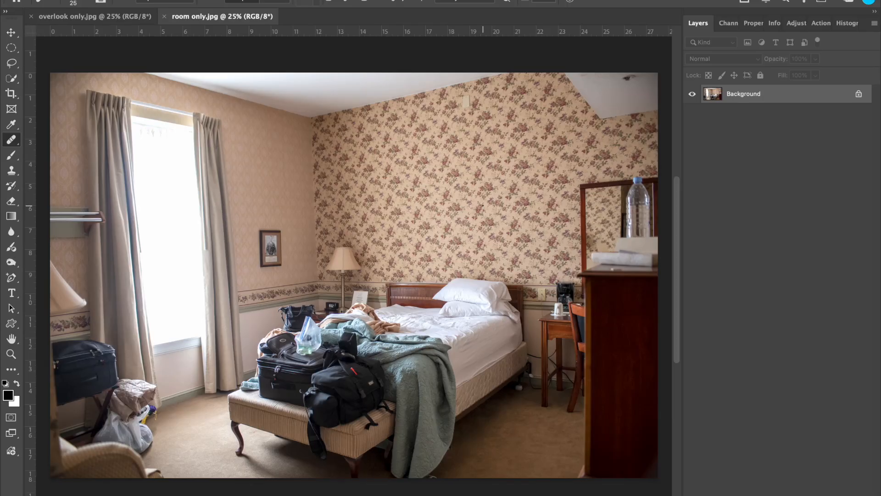
pyautogui.click(133, 19)
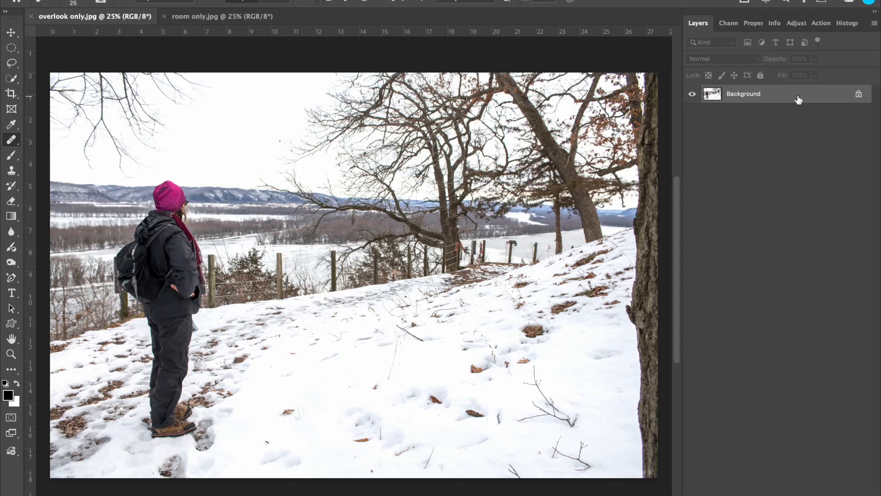
pyautogui.click(209, 18)
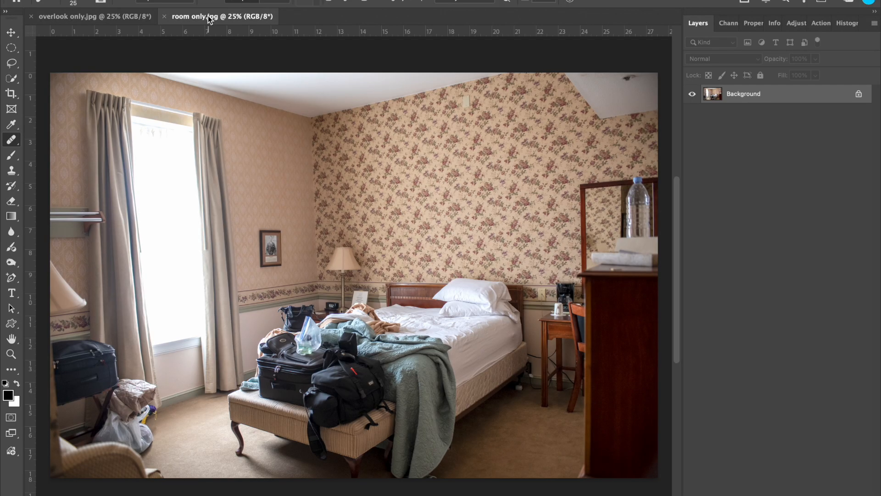
# Copy the overlook photo into room only.jpg as a layer covering the room, and set its blend mode to Multiply
pyautogui.click(155, 20)
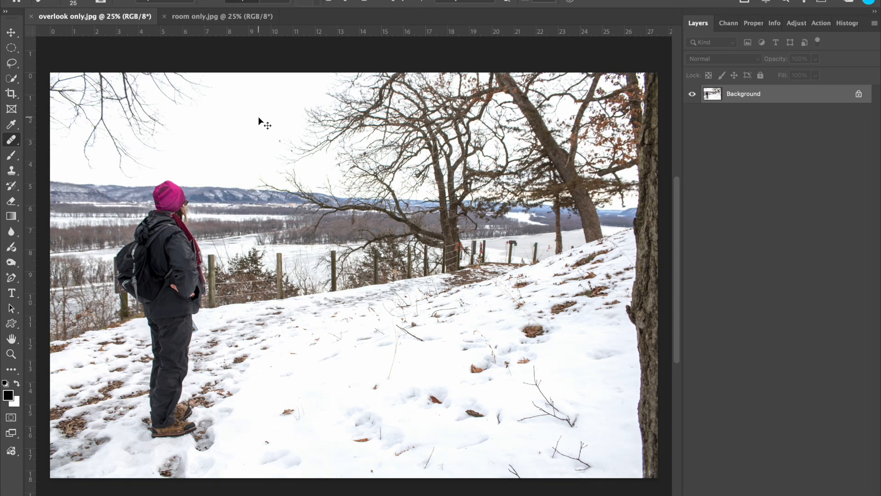
pyautogui.moveTo(249, 116); pyautogui.dragTo(276, 228)
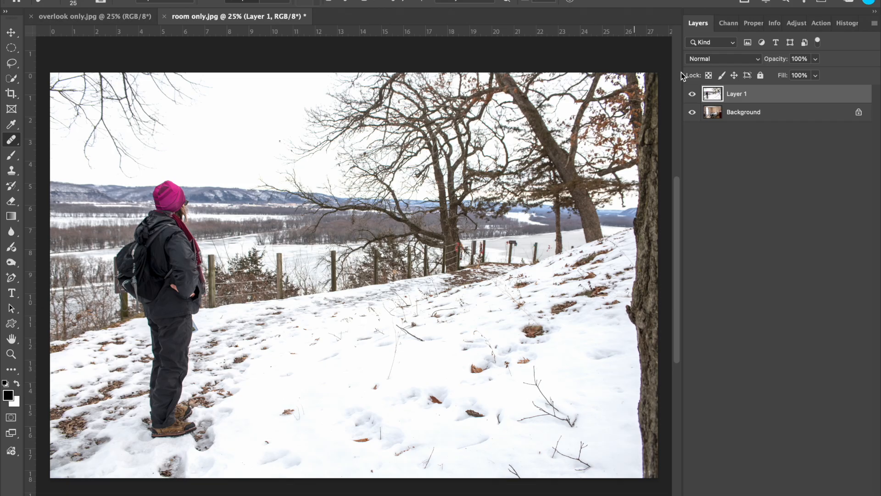
pyautogui.click(692, 94)
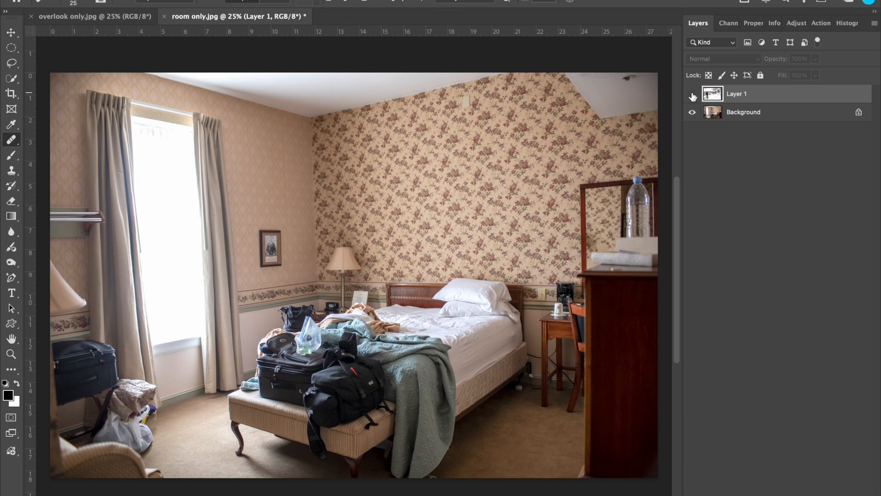
pyautogui.click(692, 94)
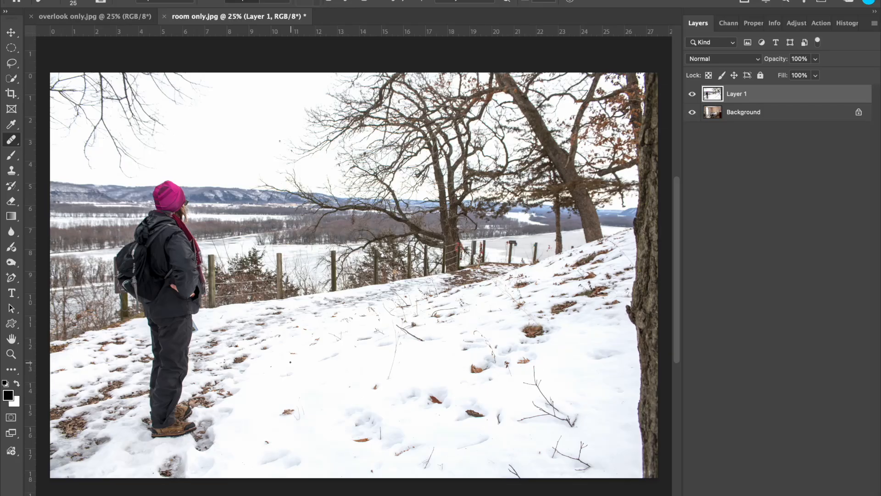
pyautogui.click(723, 59)
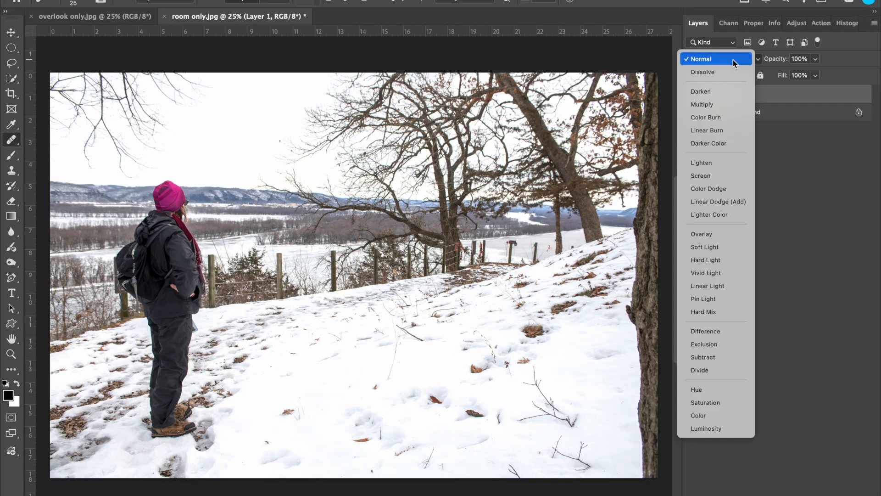
pyautogui.click(720, 103)
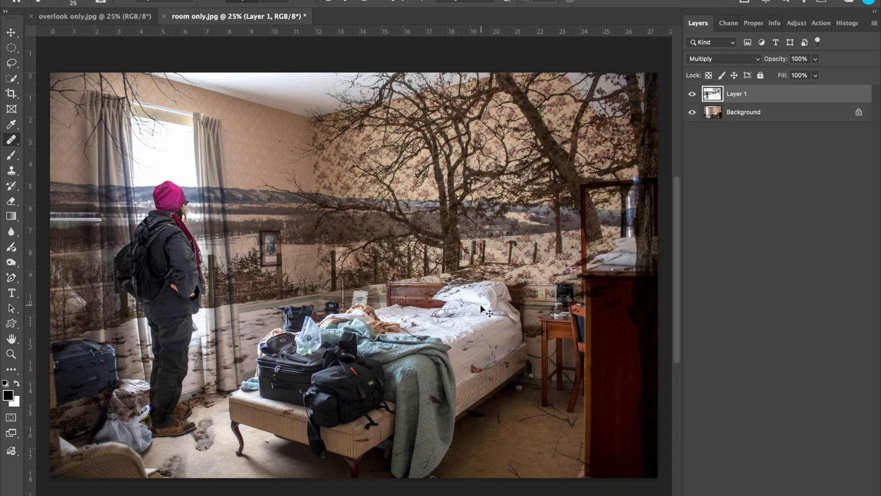
# Examine how the multiplied overlook layer blends with the curtains, luggage, bed, walls, floor and dresser, both up close and as a whole
pyautogui.hotkey('ctrl', '+')
pyautogui.hotkey('ctrl', '+')
pyautogui.hotkey('ctrl', '+')
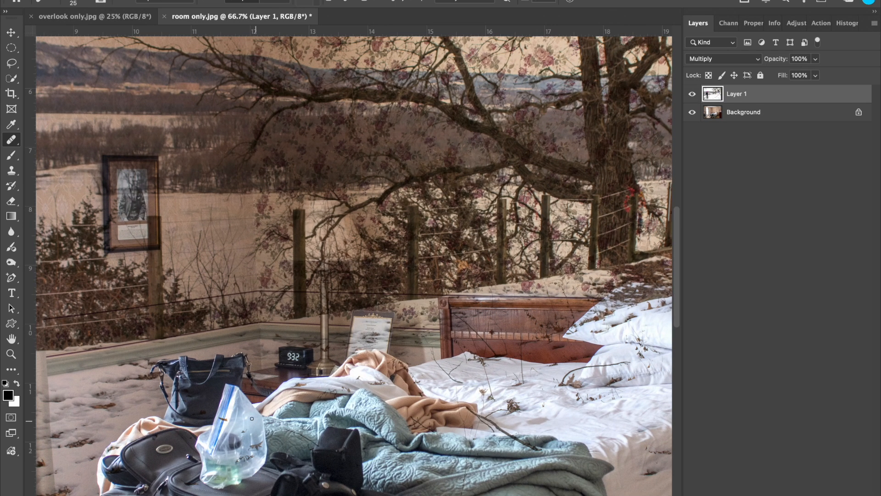
pyautogui.hscroll(-10, 228, 393)
pyautogui.scroll(-10, 228, 393)
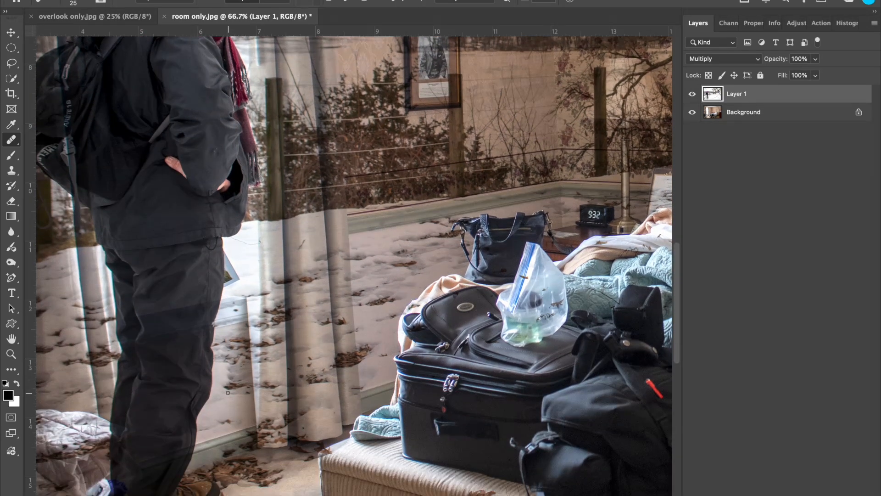
pyautogui.scroll(-3, 228, 393)
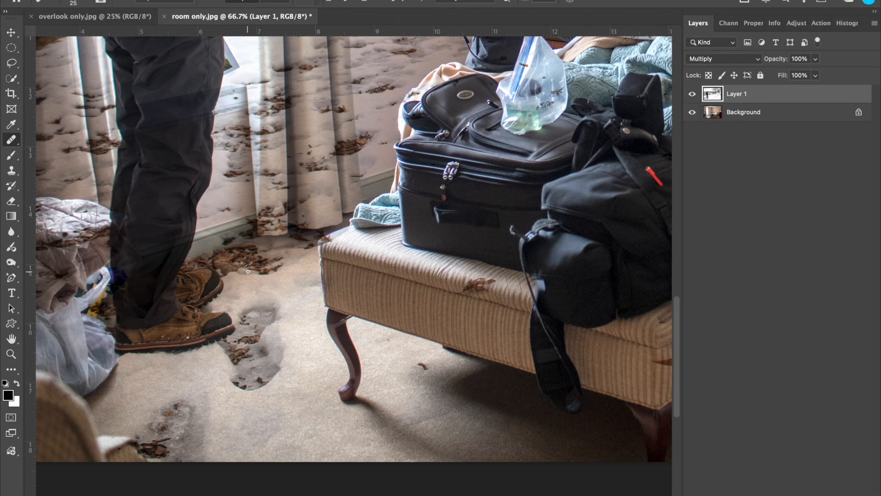
pyautogui.hscroll(5, 476, 292)
pyautogui.scroll(-1, 477, 291)
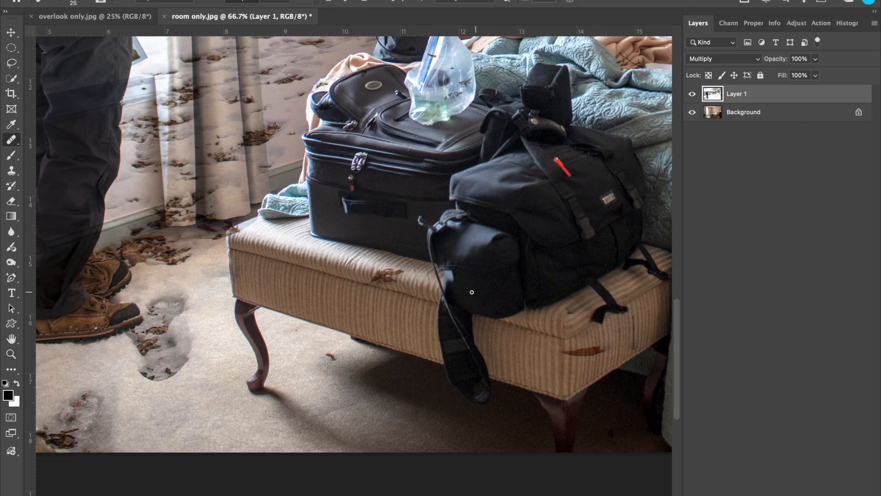
pyautogui.hscroll(10, 357, 268)
pyautogui.scroll(5, 356, 267)
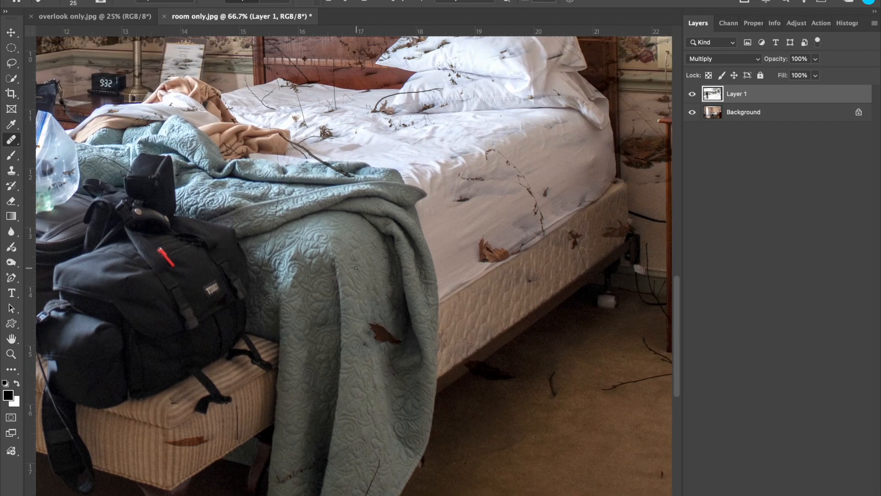
pyautogui.scroll(7, 336, 194)
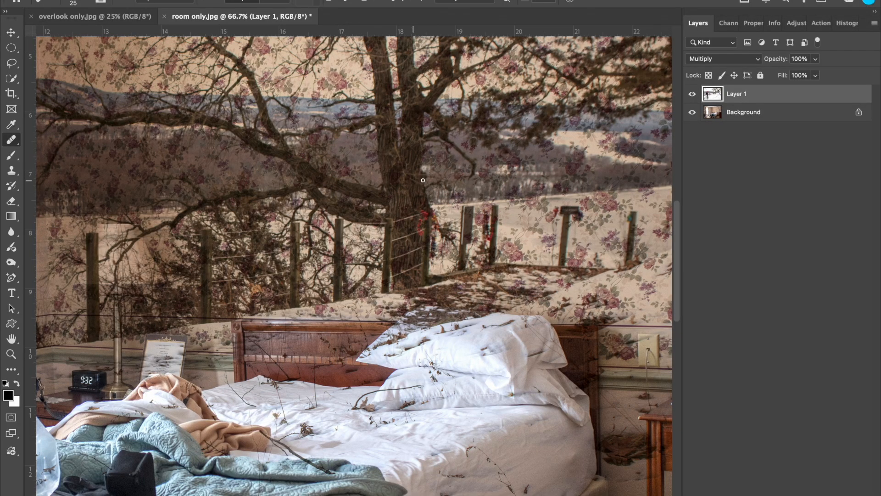
pyautogui.hscroll(7, 452, 180)
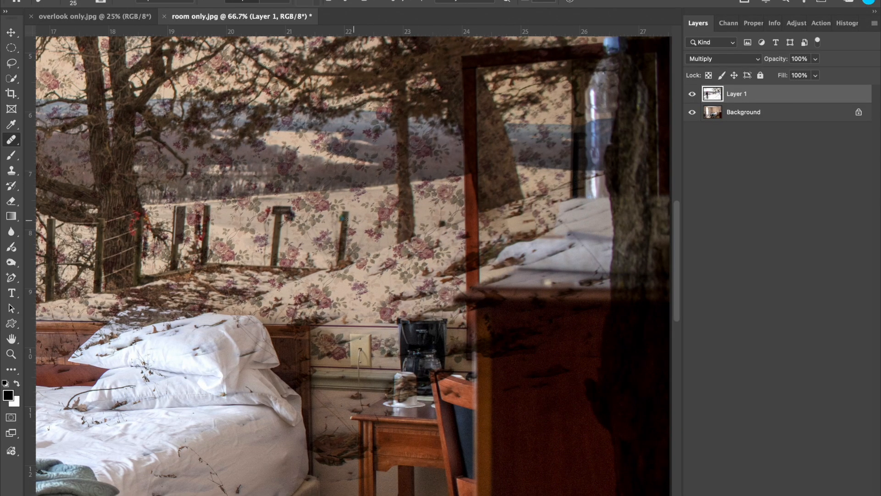
pyautogui.scroll(-10, 318, 224)
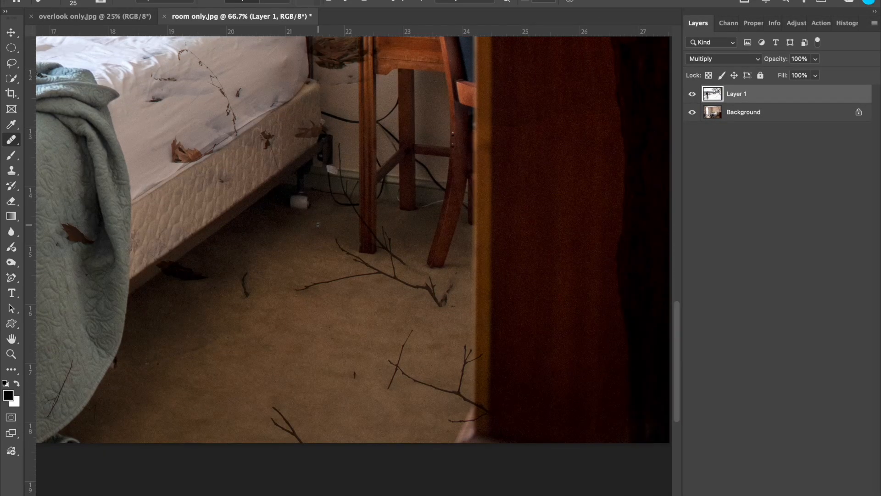
pyautogui.scroll(-1, 318, 224)
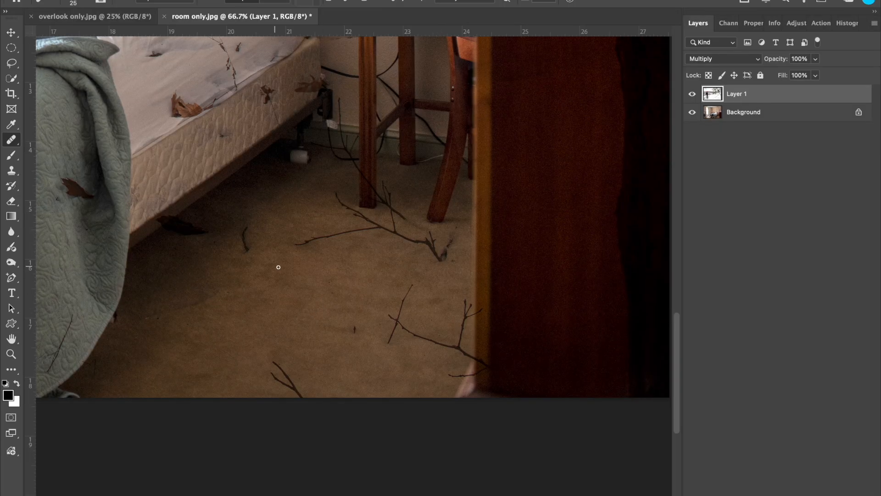
pyautogui.hscroll(-7, 280, 265)
pyautogui.scroll(9, 281, 267)
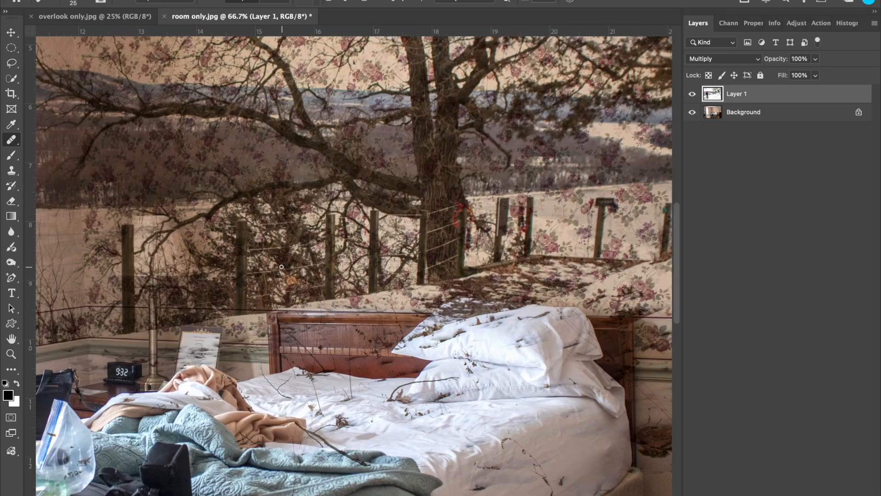
pyautogui.hotkey('ctrl', '-')
pyautogui.hotkey('ctrl', '-')
pyautogui.hotkey('ctrl', '-')
pyautogui.hotkey('ctrl', '-')
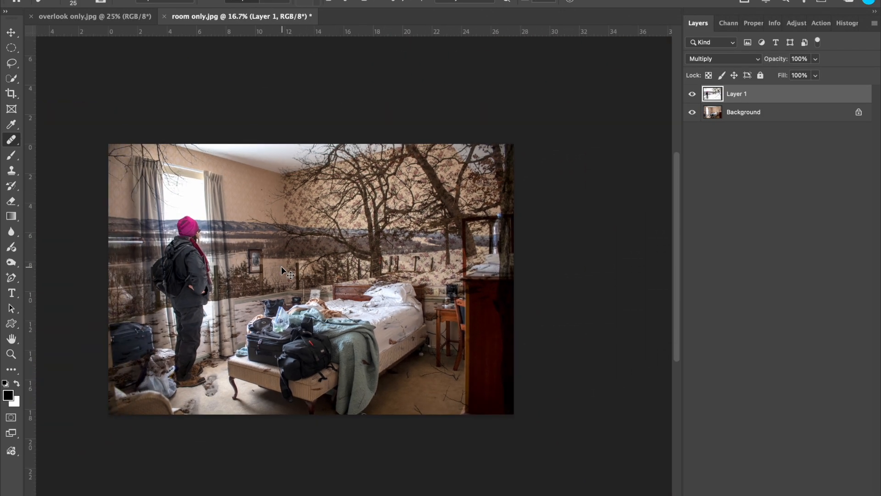
pyautogui.hotkey('ctrl', '+')
pyautogui.hscroll(-2, 281, 266)
pyautogui.scroll(1, 281, 267)
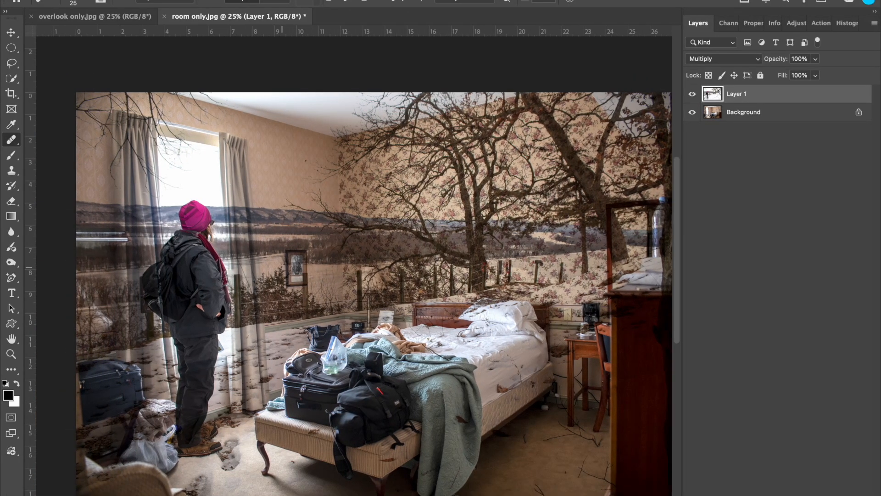
pyautogui.hscroll(2, 375, 293)
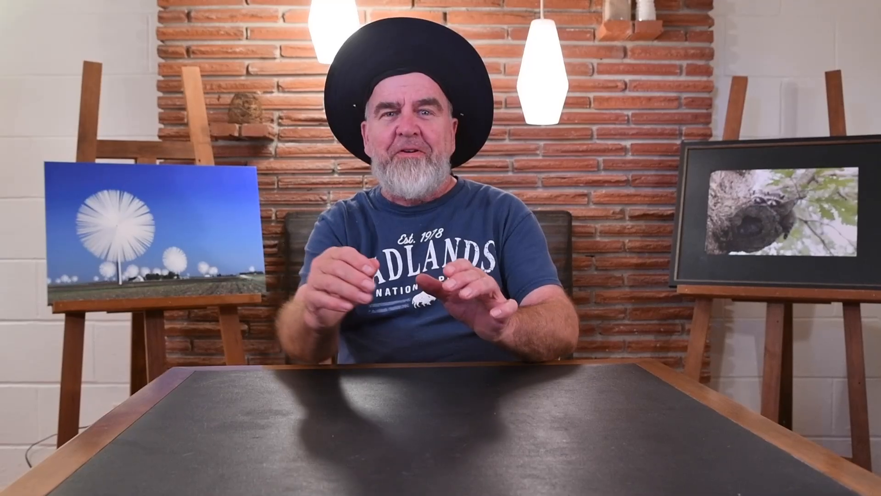